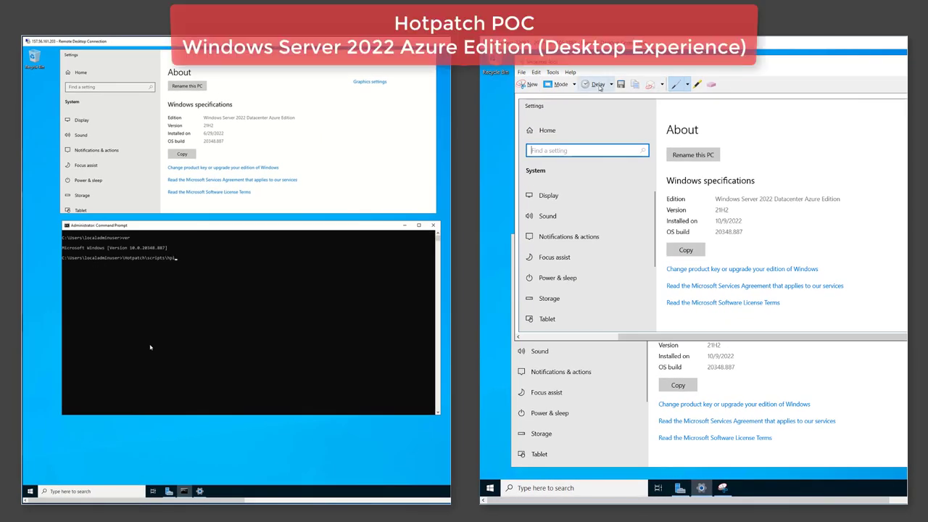
- Confirm no hotpatches are loaded (hpiload.exe -q), begin the dism add-package command, and open Windows Update
type("hpiload.exe -u")
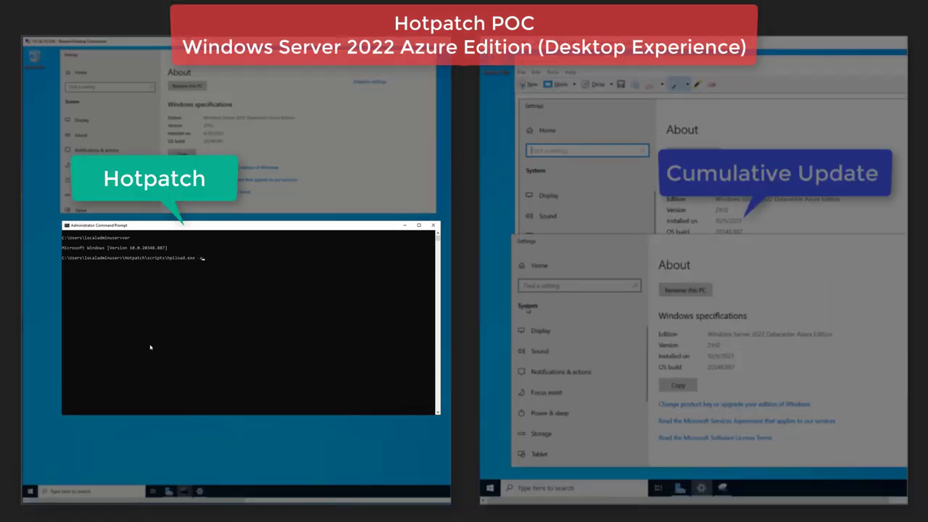
type(" -q")
key("Return")
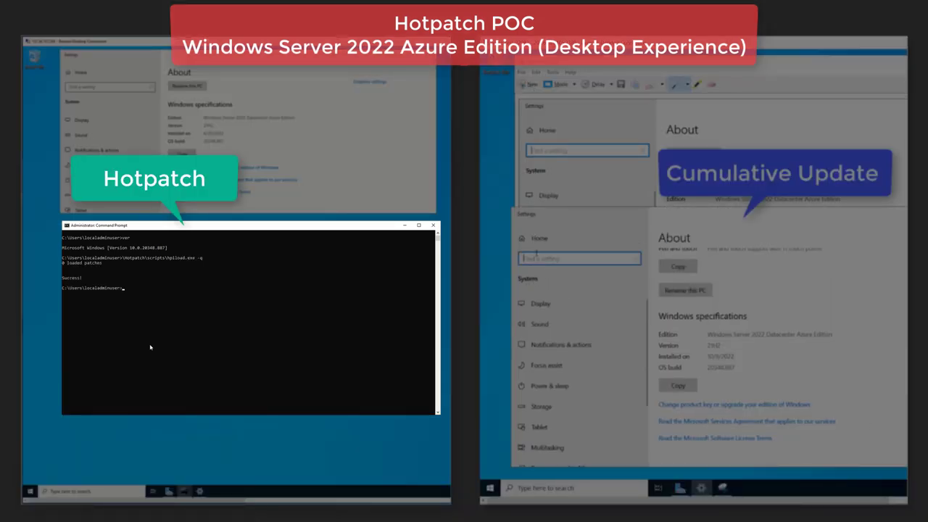
type("disupdate")
type("dism /online /add-package /packagepath:\"c:\\")
left_click(547, 276)
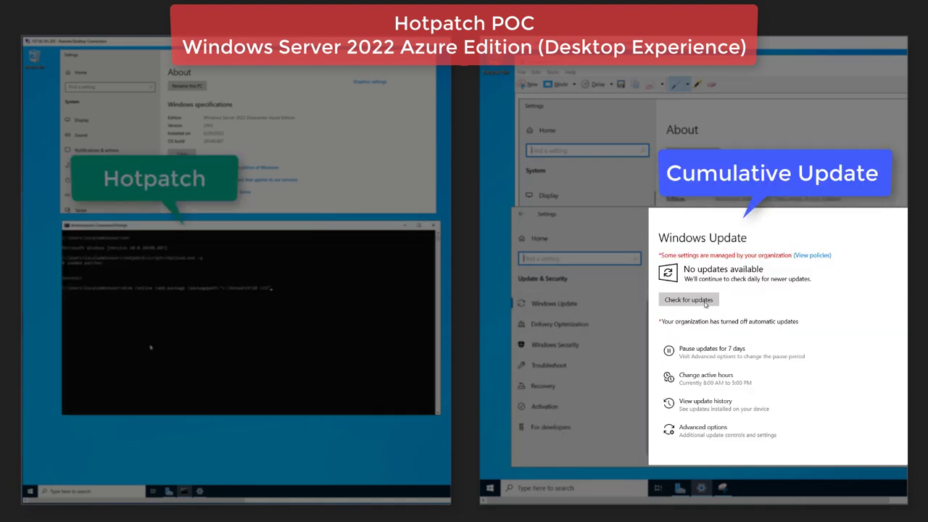
- Check for updates on the right server and complete the hotpatch .cab path on the left
left_click(689, 299)
key("Tab")
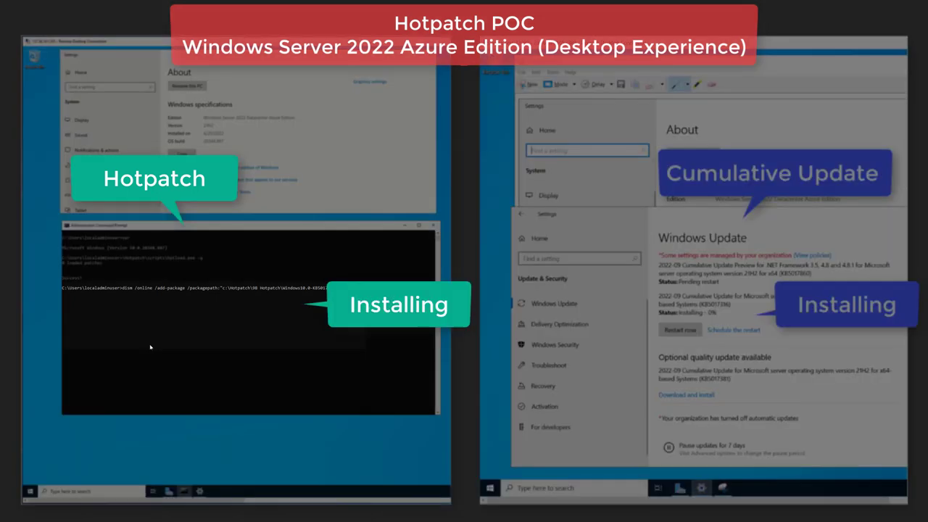
- Install the hotpatch .cab with dism /online /add-package until it completes successfully
key("Return")
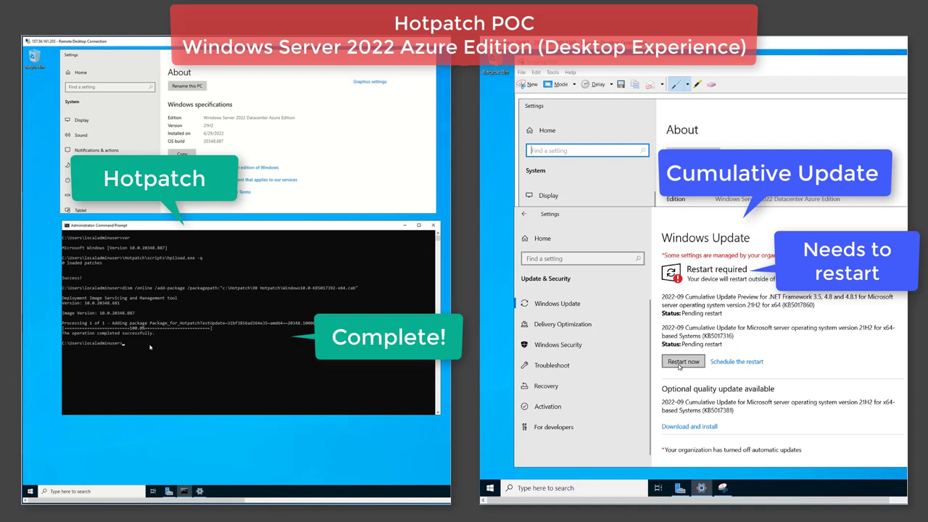
- Restart the right server now to apply the KB5017316 cumulative update
left_click(680, 362)
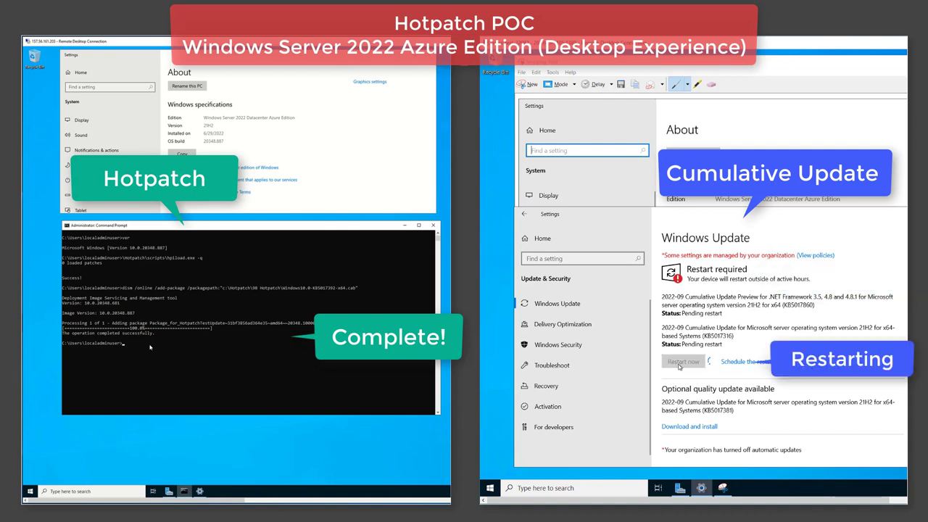